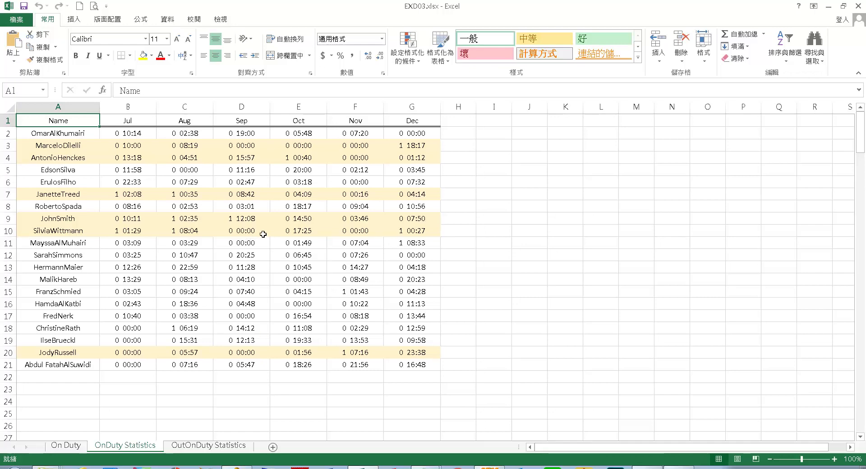
Select cell D10 in the statistics table and show the Data tab tools.
{"action": "left_click", "coordinate": [263, 234]}
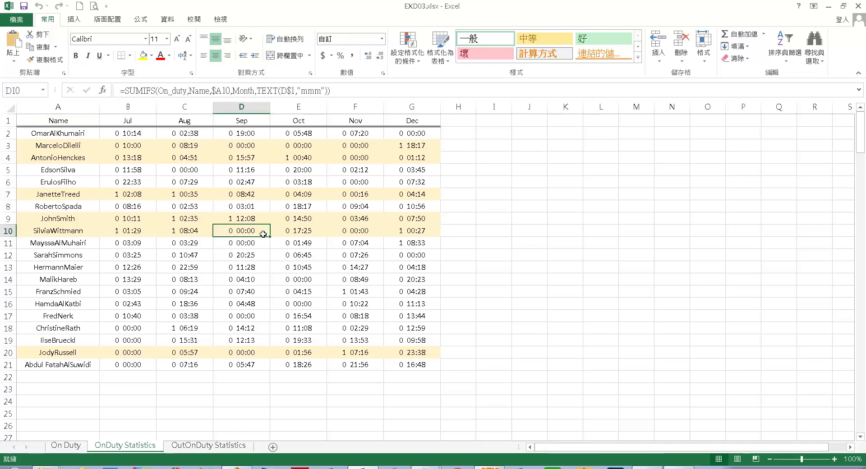
{"action": "left_click", "coordinate": [167, 19]}
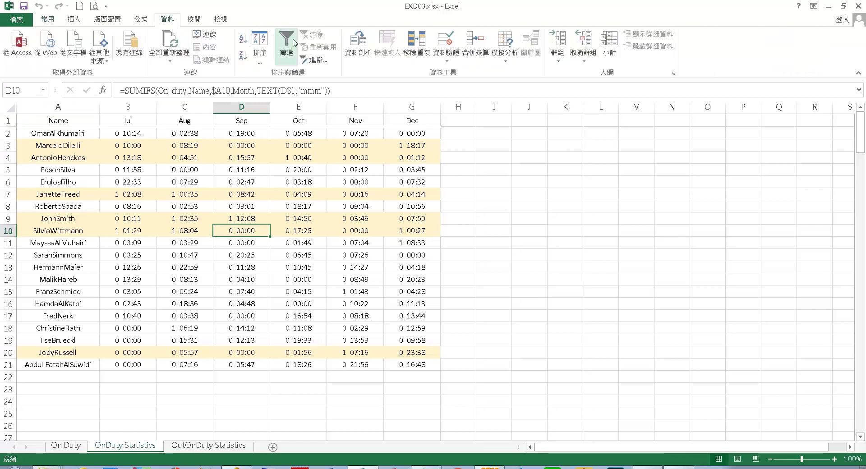
Filter the Sep column by beige fill colour, then select the filtered names and monthly values.
{"action": "left_click", "coordinate": [294, 43]}
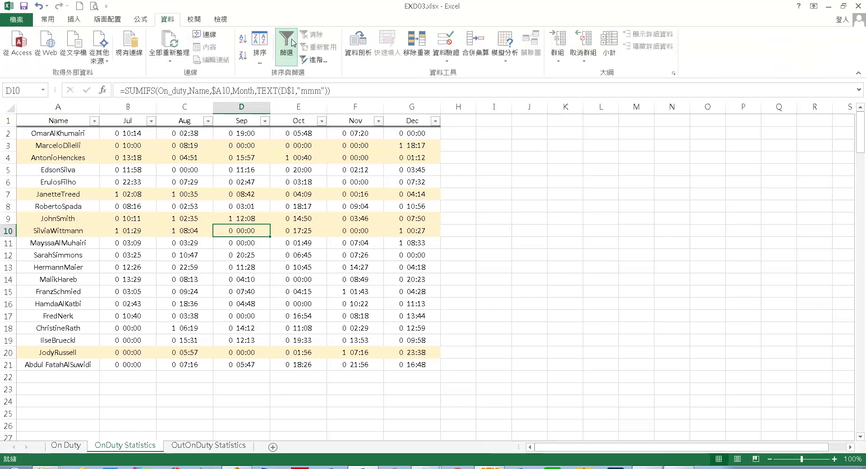
{"action": "left_click", "coordinate": [255, 119]}
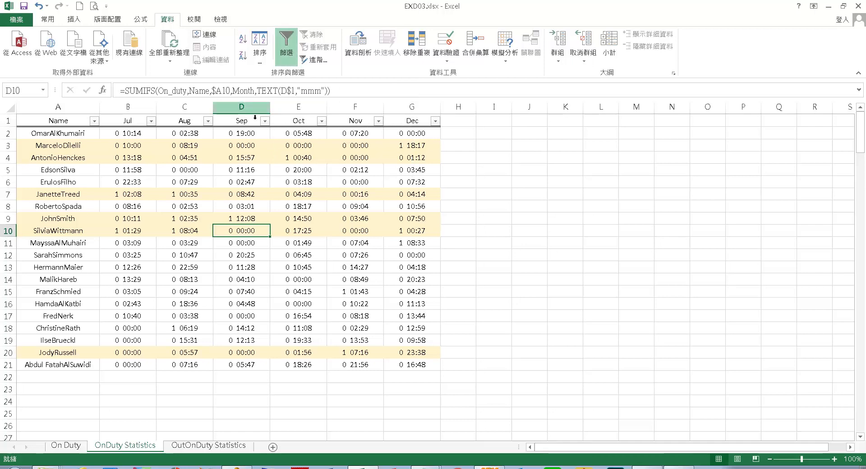
{"action": "left_click", "coordinate": [264, 121]}
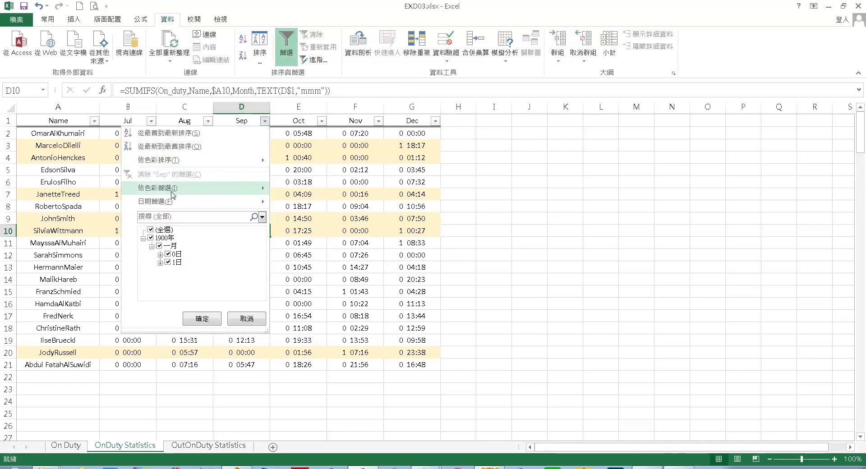
{"action": "mouse_move", "coordinate": [157, 188]}
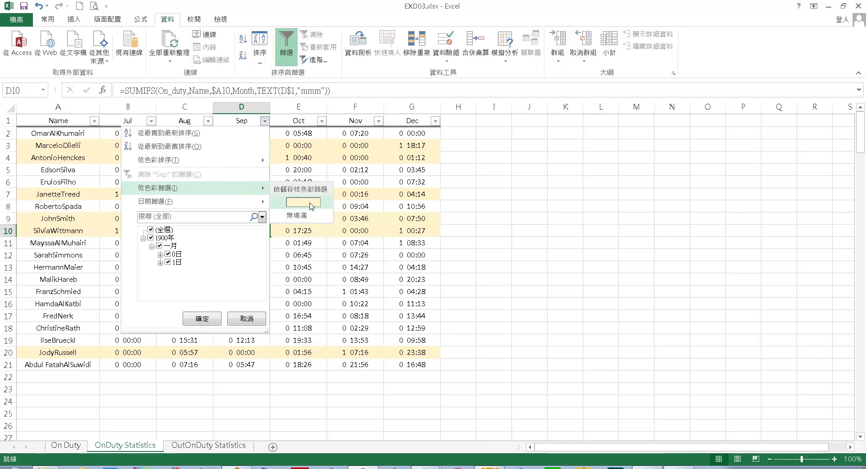
{"action": "left_click", "coordinate": [310, 204]}
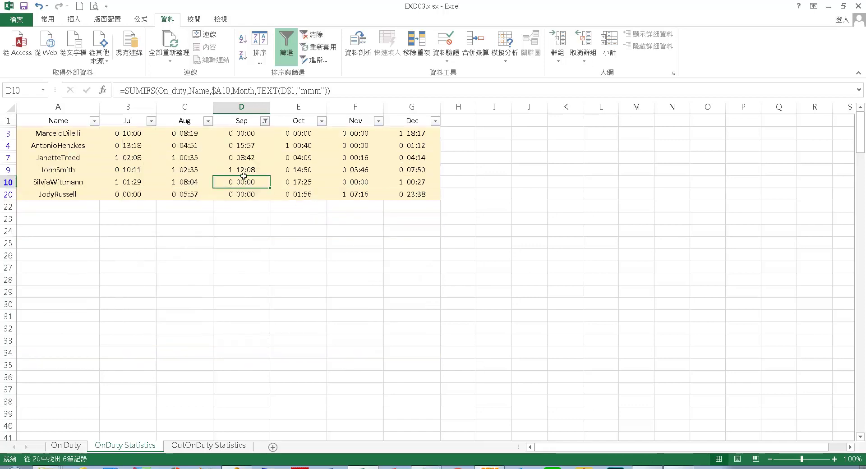
{"action": "mouse_move", "coordinate": [83, 136]}
{"action": "left_mouse_down"}
{"action": "mouse_move", "coordinate": [384, 198]}
{"action": "mouse_move", "coordinate": [415, 196]}
{"action": "left_mouse_up"}
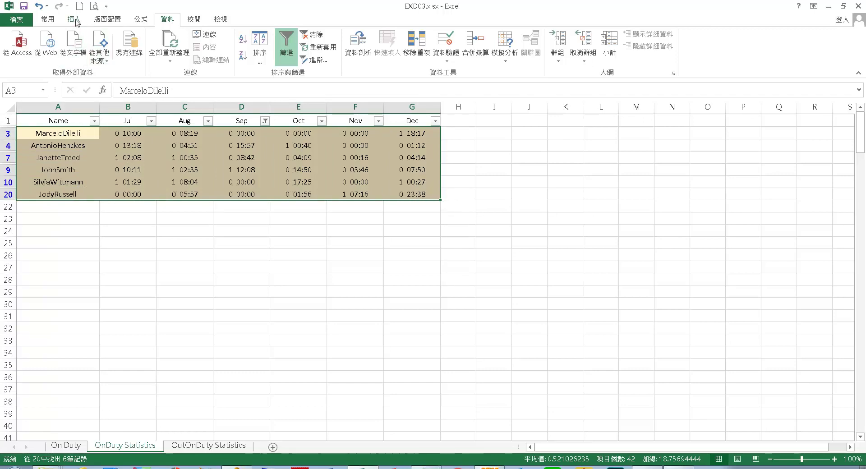
Insert a Line with Markers chart from the selected rows.
{"action": "left_click", "coordinate": [74, 19]}
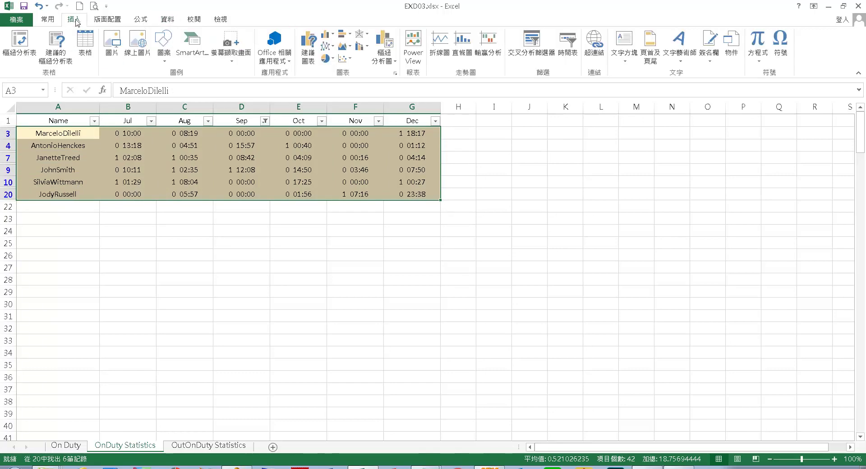
{"action": "left_click", "coordinate": [331, 47]}
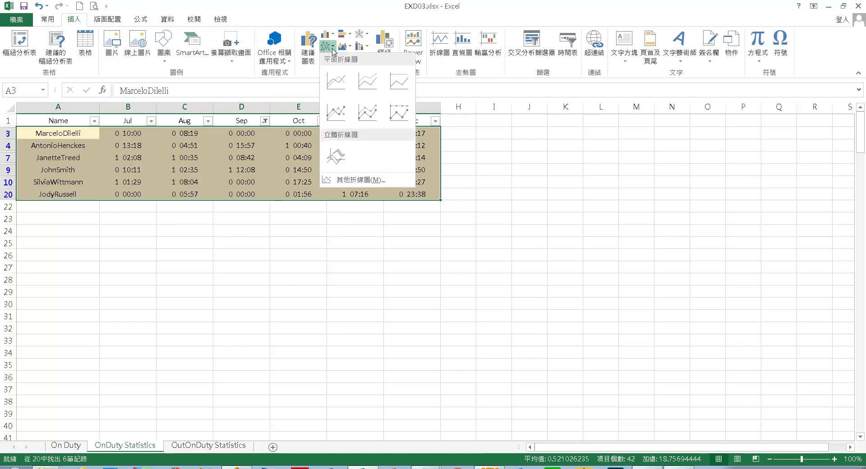
{"action": "left_click", "coordinate": [338, 116]}
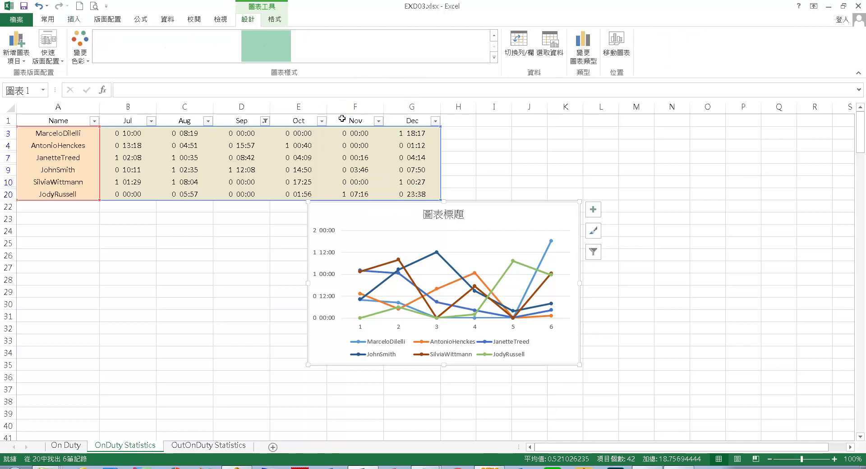
Place the chart legend on the right.
{"action": "left_click", "coordinate": [596, 215]}
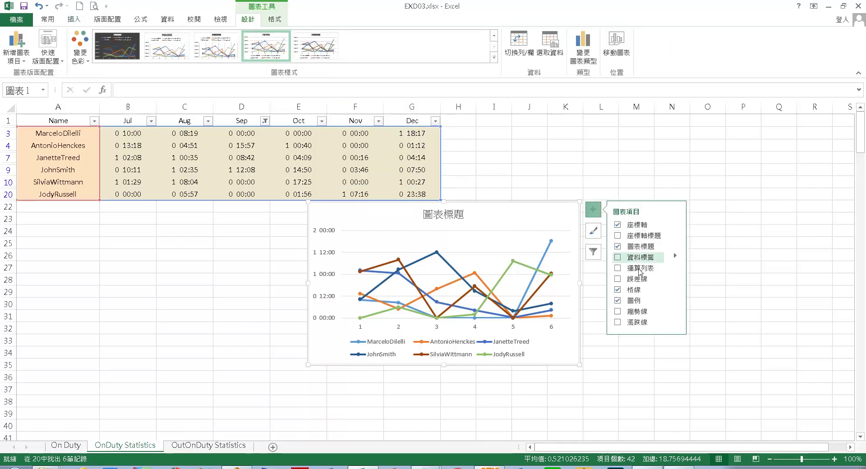
{"action": "left_click", "coordinate": [676, 299]}
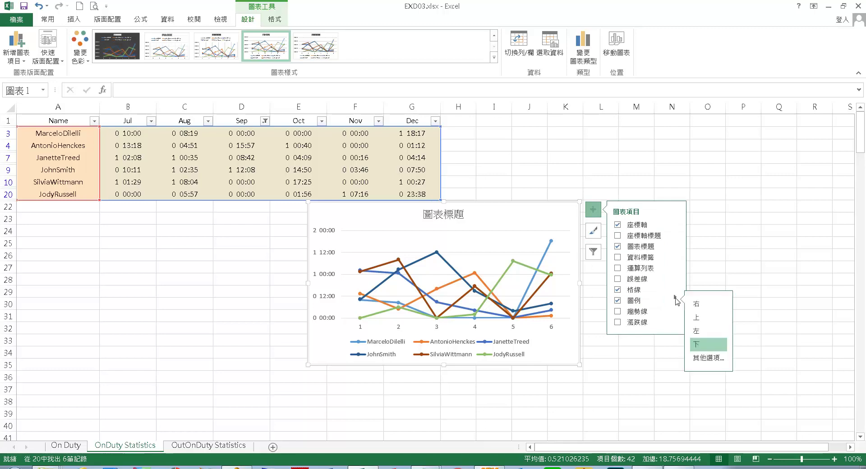
{"action": "left_click", "coordinate": [715, 310]}
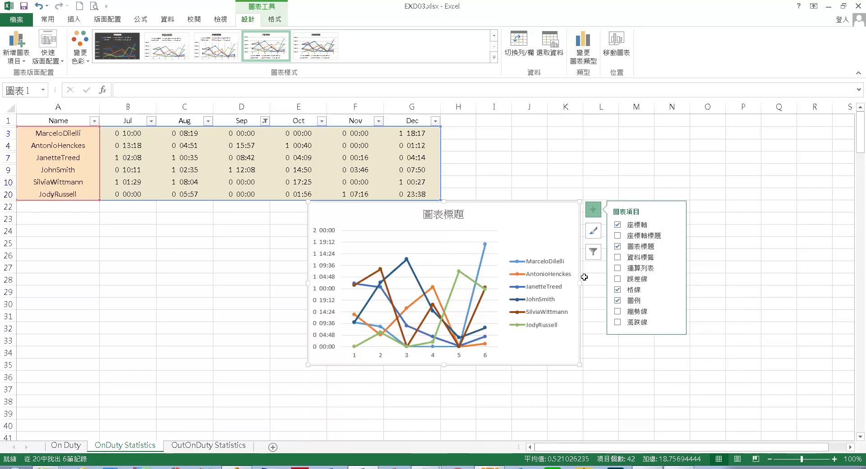
Move the line chart onto a new chart sheet named 'OnDuty Chart'.
{"action": "left_click", "coordinate": [616, 44]}
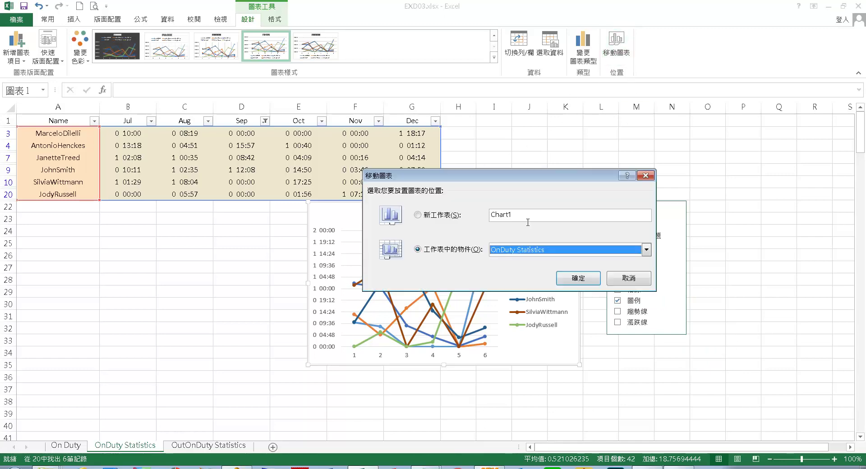
{"action": "left_click", "coordinate": [528, 221]}
{"action": "type", "text": "On"}
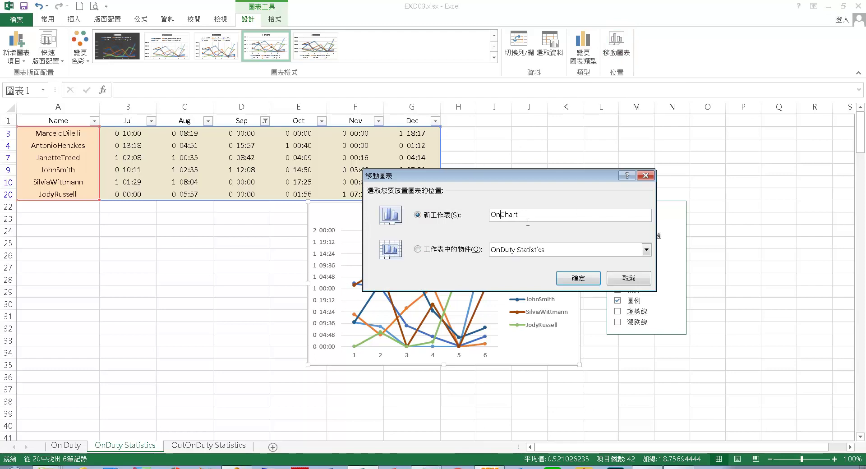
{"action": "type", "text": "Duty"}
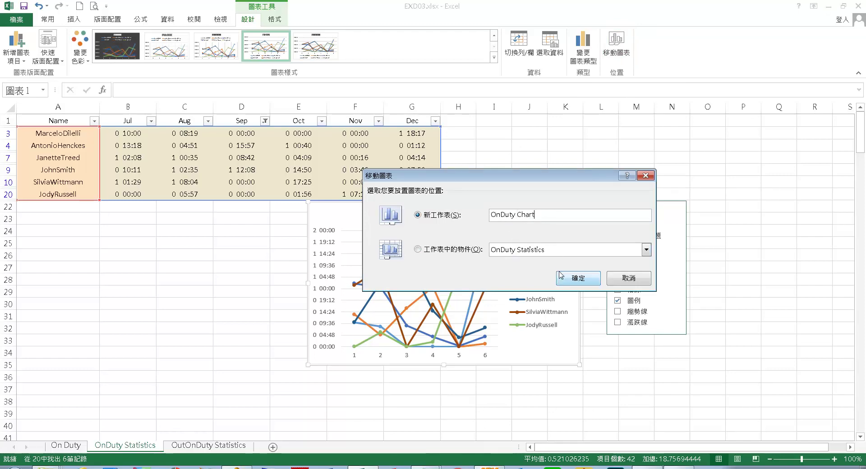
{"action": "left_click", "coordinate": [576, 278]}
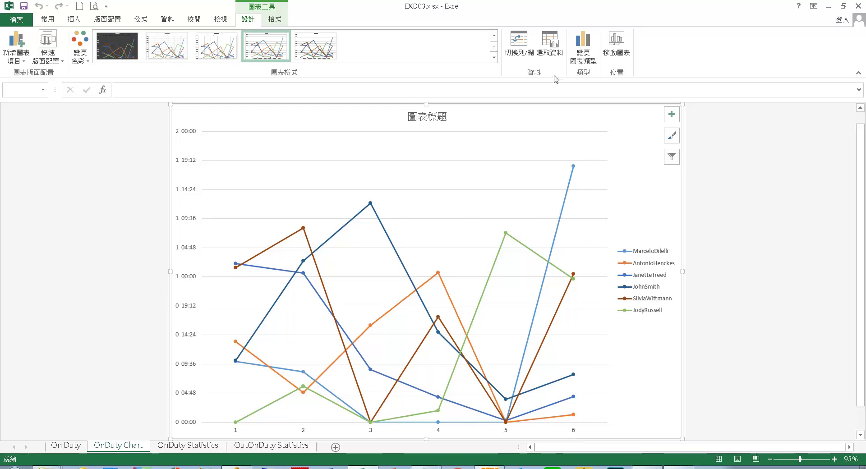
Use the OnDuty Statistics header row B1:G1 (Jul–Dec) as the horizontal axis labels.
{"action": "left_click", "coordinate": [554, 43]}
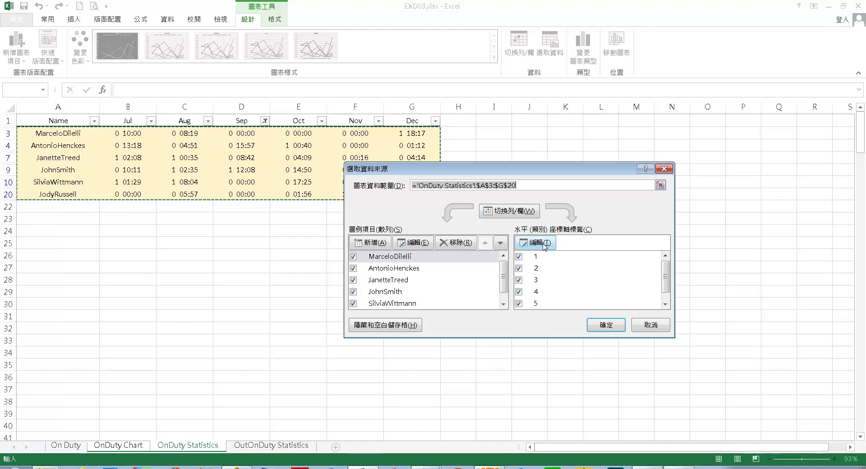
{"action": "left_click", "coordinate": [544, 244]}
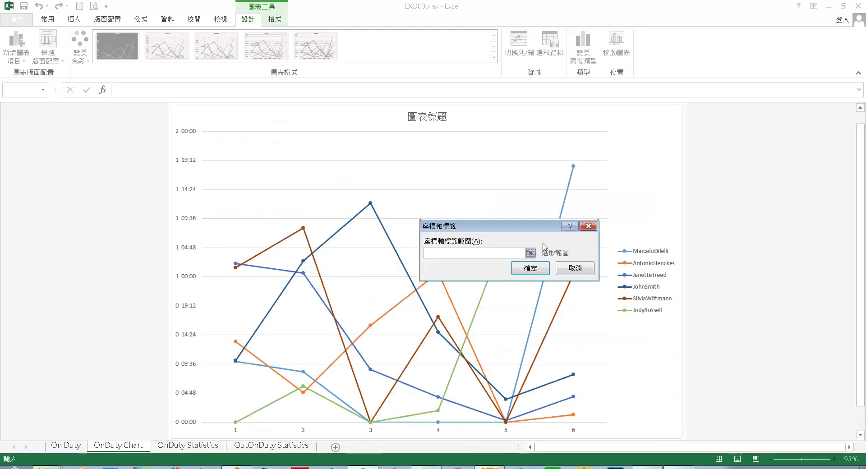
{"action": "left_click", "coordinate": [201, 446]}
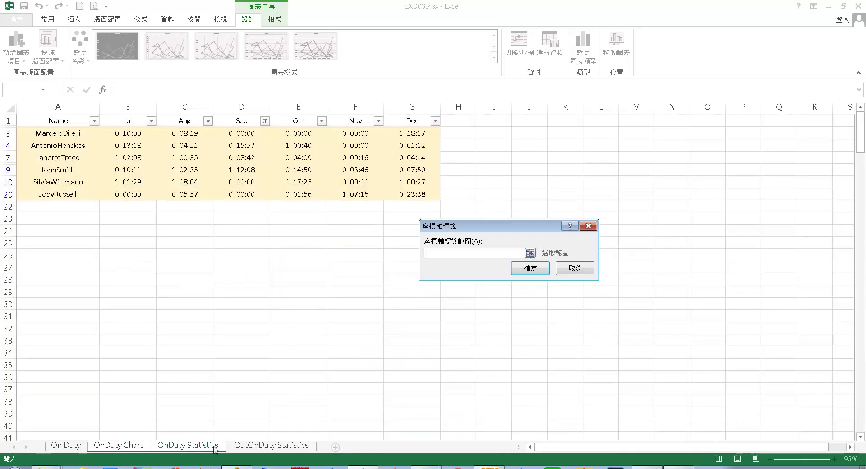
{"action": "left_click_drag", "start_coordinate": [138, 125], "coordinate": [420, 125]}
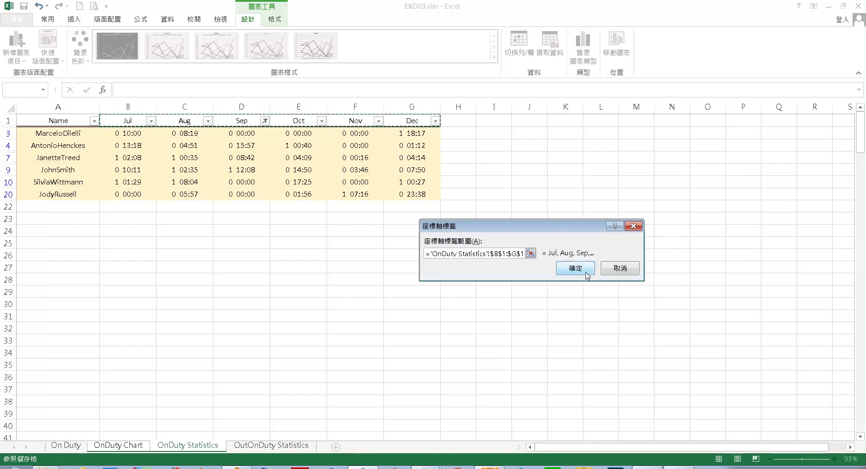
{"action": "left_click", "coordinate": [585, 270]}
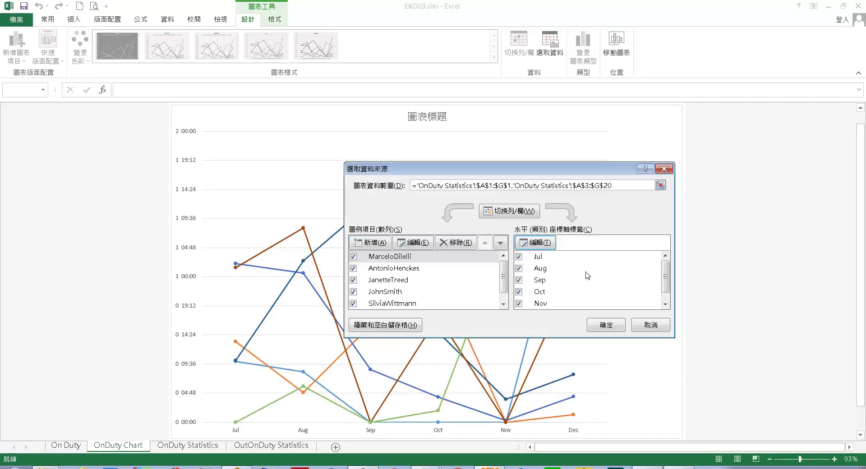
{"action": "left_click", "coordinate": [606, 325]}
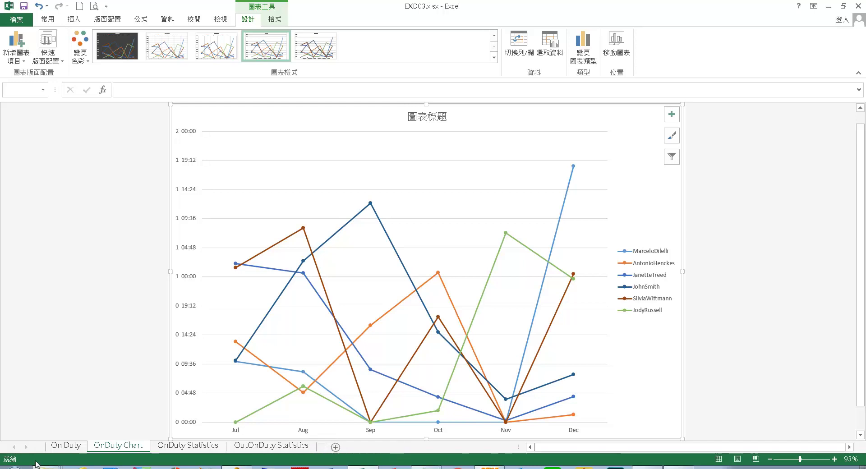
Title the chart 'OnDuty Chart', then switch to the OutOnDuty Statistics sheet.
{"action": "double_click", "coordinate": [116, 448]}
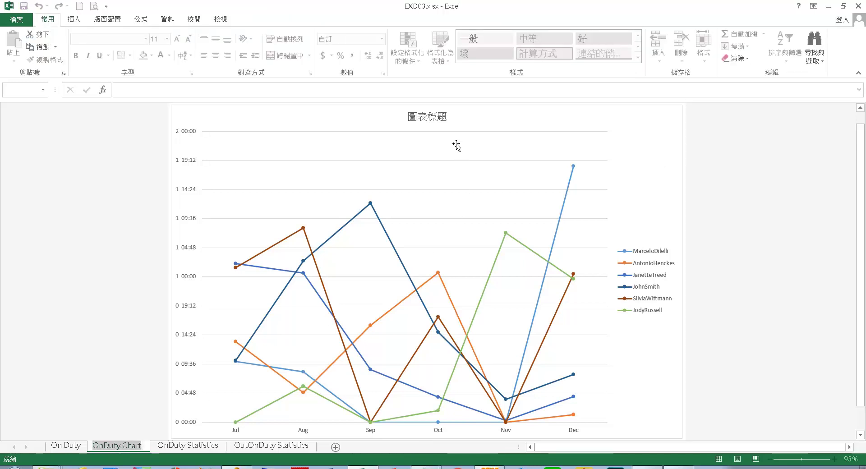
{"action": "left_click", "coordinate": [433, 122]}
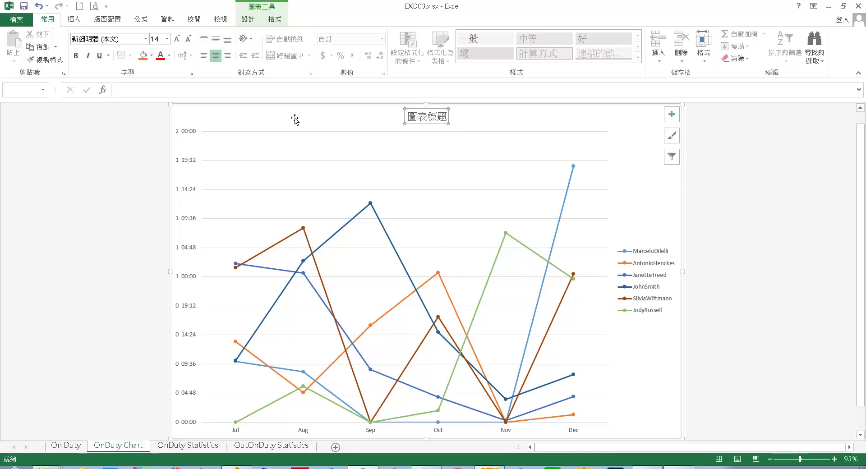
{"action": "left_click", "coordinate": [129, 90]}
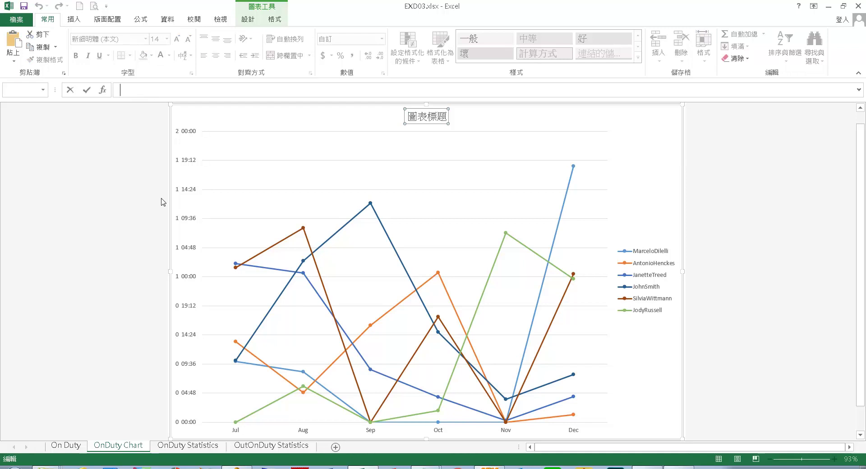
{"action": "type", "text": "OnDuty Chart"}
{"action": "left_click", "coordinate": [86, 91]}
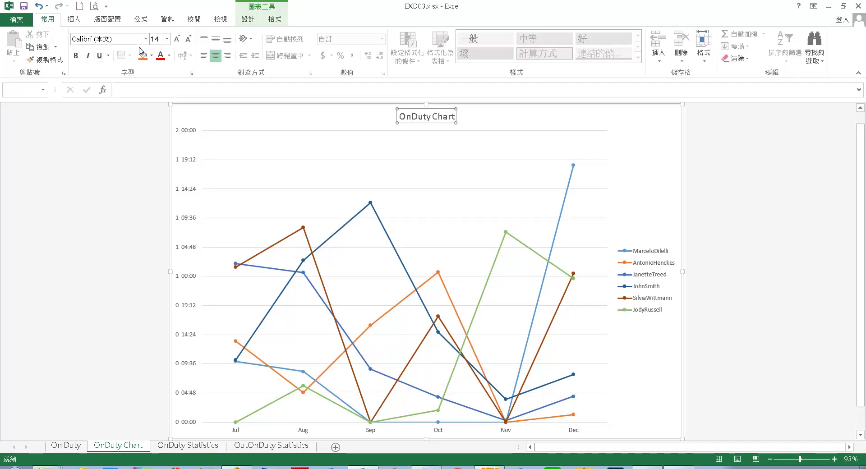
{"action": "left_click", "coordinate": [284, 446]}
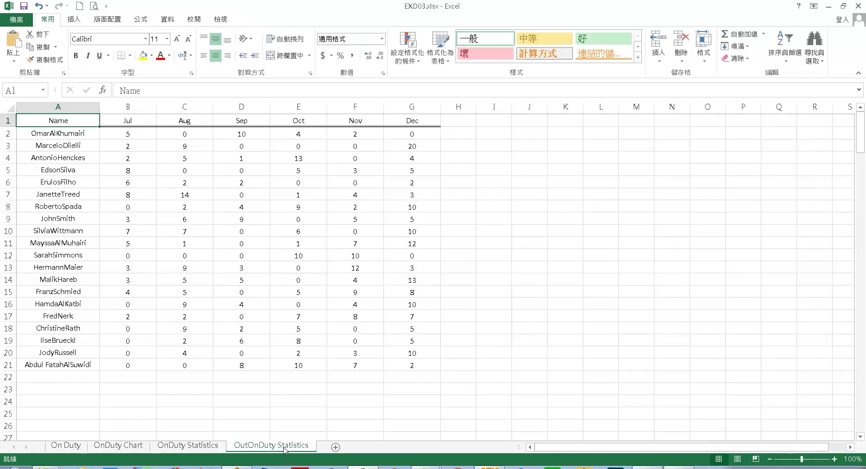
Insert a Clustered Column chart of the OutOnDuty Statistics table's Jul–Dec counts.
{"action": "left_click", "coordinate": [250, 207]}
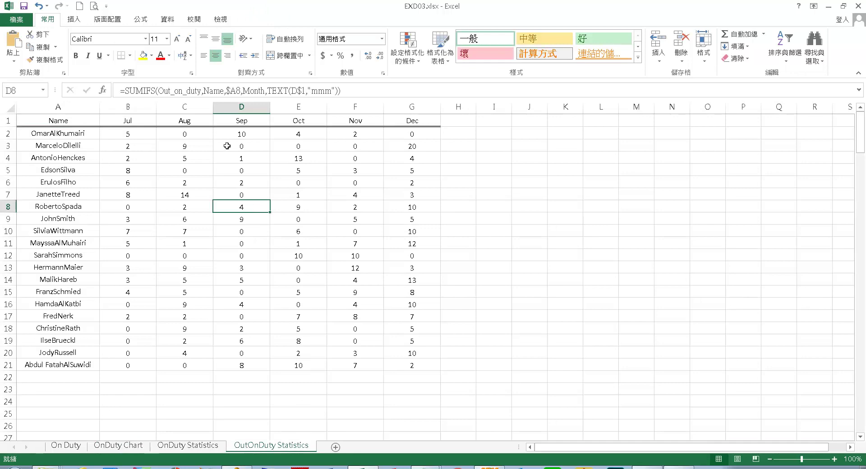
{"action": "left_click", "coordinate": [74, 20]}
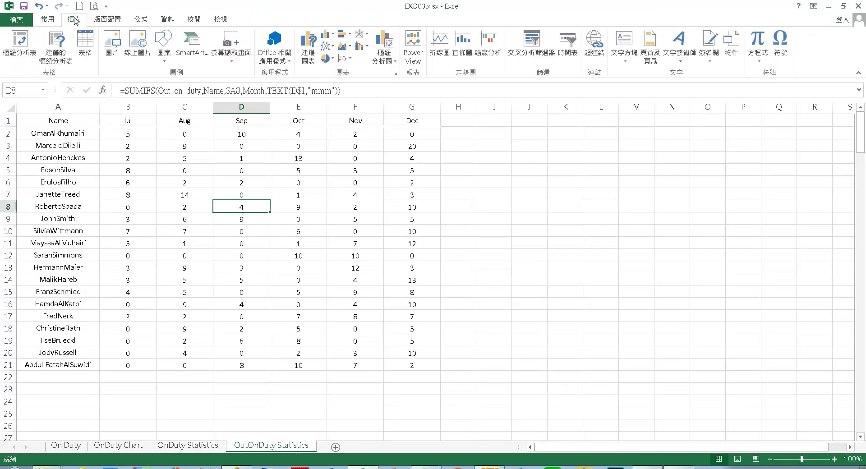
{"action": "left_click", "coordinate": [333, 37]}
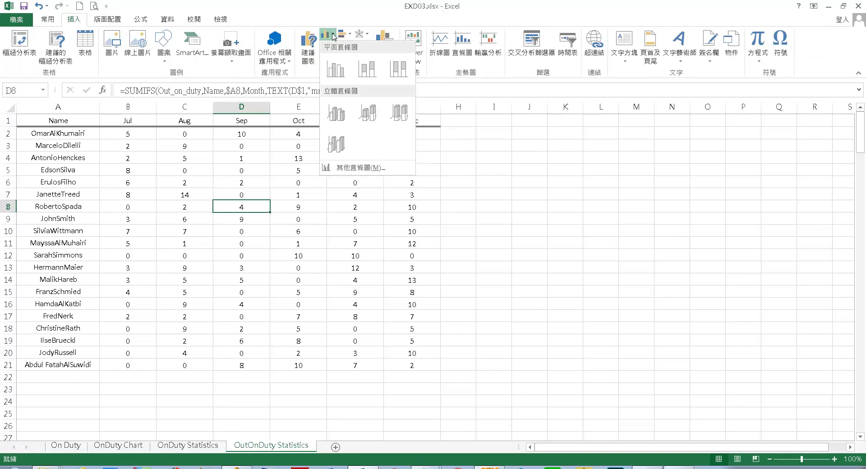
{"action": "left_click", "coordinate": [339, 80]}
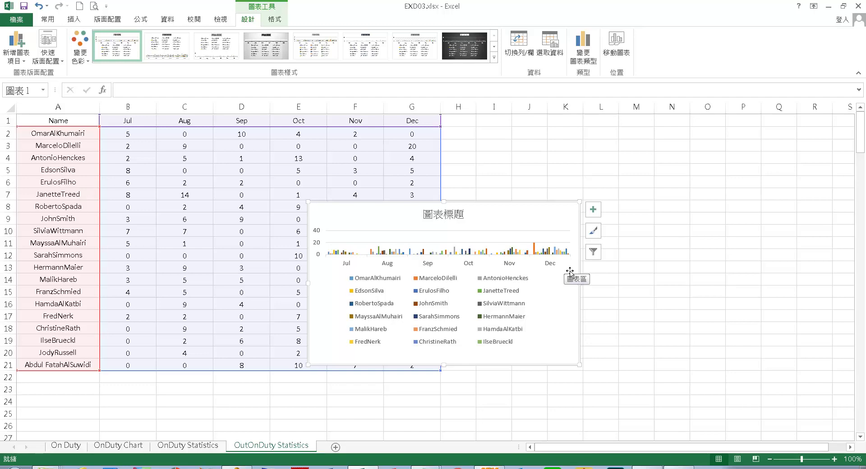
Move the column chart to a new sheet named 'OutOnDuty Chart'.
{"action": "left_click", "coordinate": [620, 44]}
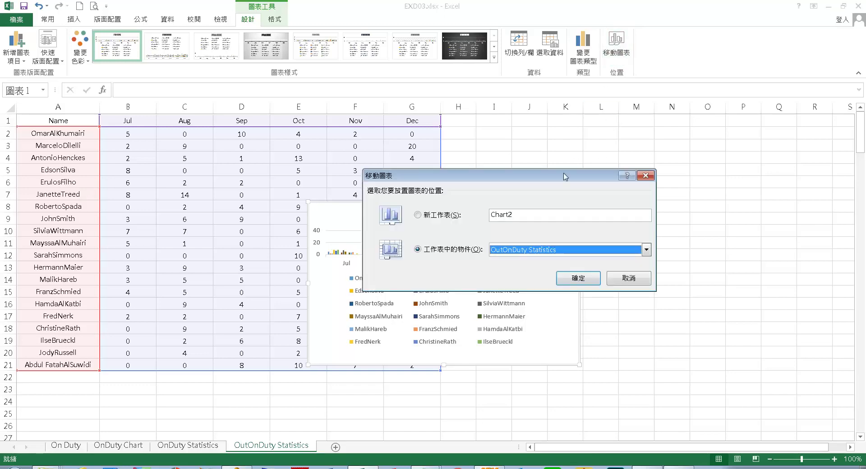
{"action": "left_click", "coordinate": [422, 216]}
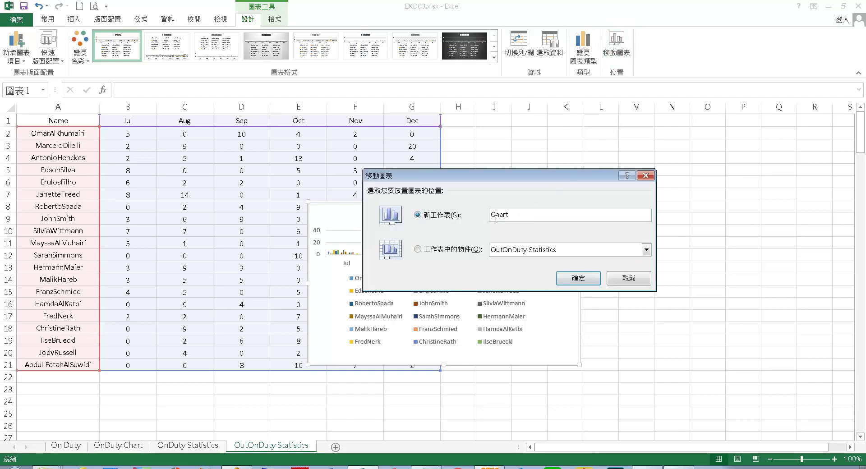
{"action": "type", "text": "Out"}
{"action": "type", "text": "OnDuty"}
{"action": "left_click", "coordinate": [579, 279]}
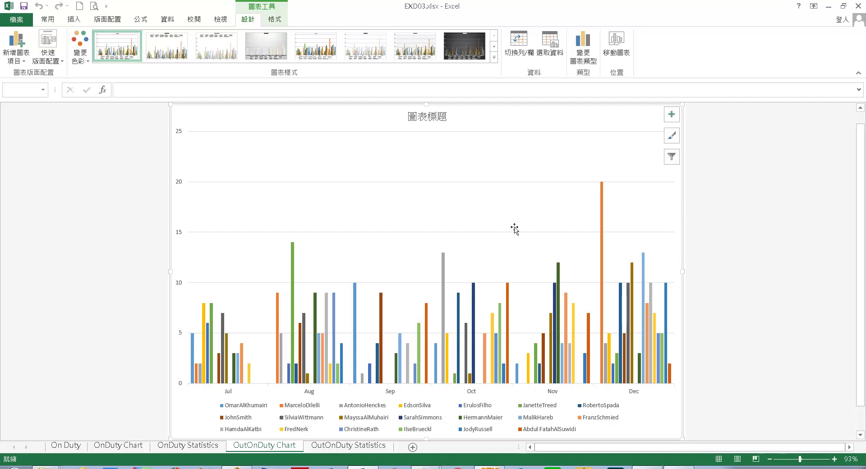
{"action": "left_click", "coordinate": [602, 221]}
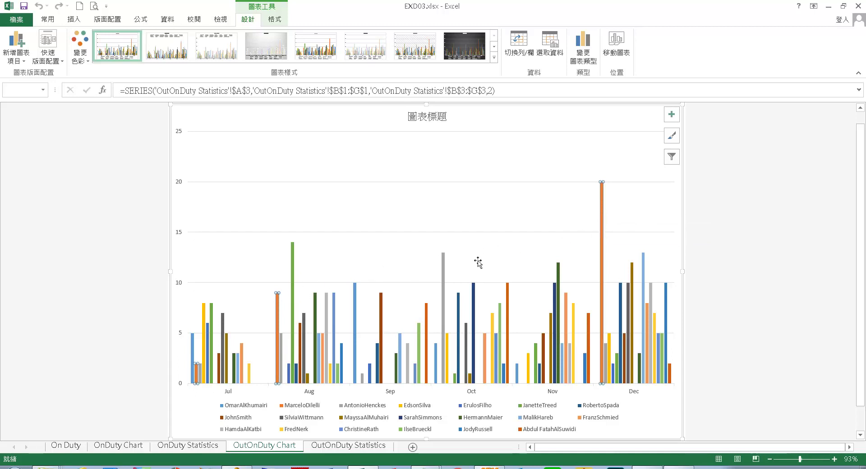
Add a data label showing series name and value 20 to the tallest Dec bar.
{"action": "left_click", "coordinate": [444, 274]}
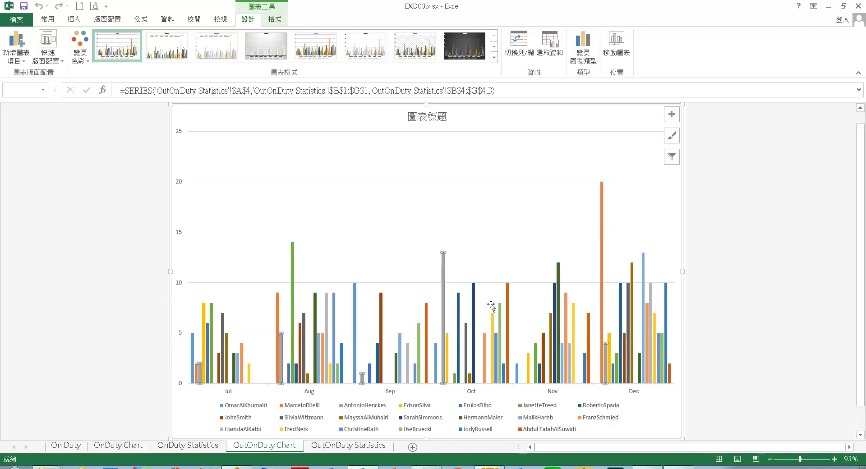
{"action": "left_click", "coordinate": [602, 219]}
{"action": "left_click", "coordinate": [602, 219]}
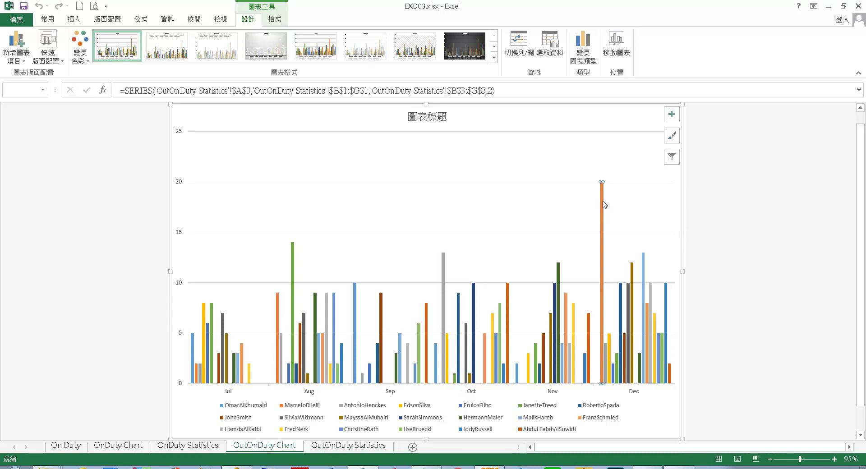
{"action": "left_click", "coordinate": [676, 122]}
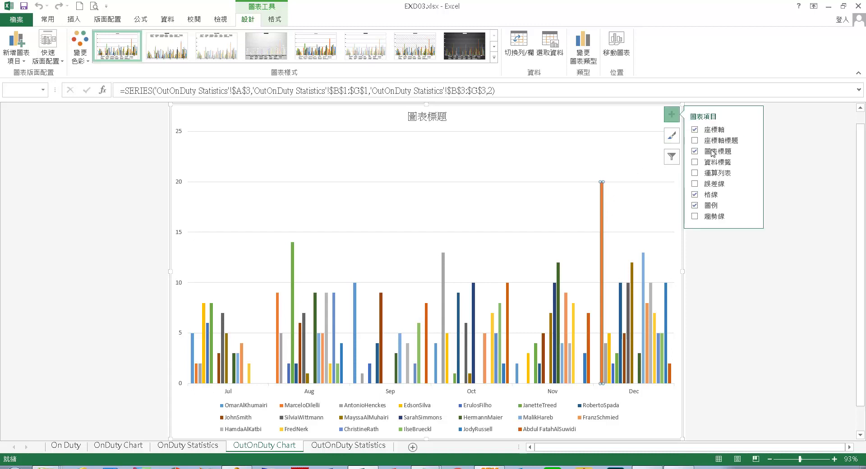
{"action": "left_click", "coordinate": [714, 163]}
{"action": "left_click", "coordinate": [752, 160]}
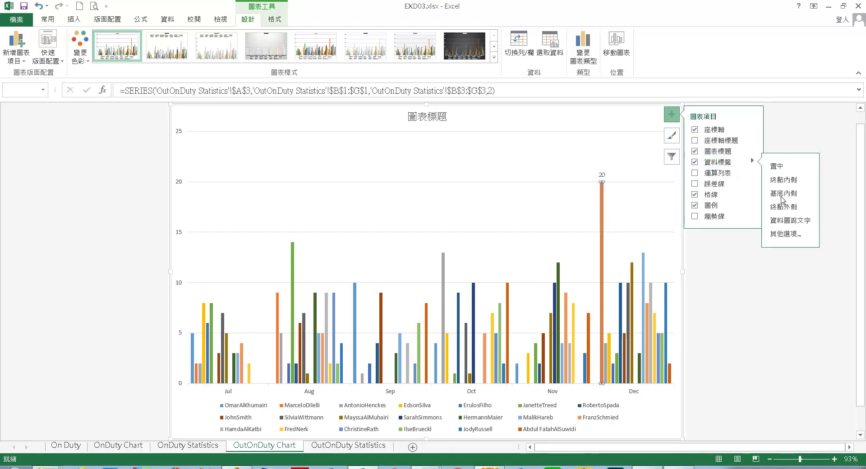
{"action": "left_click", "coordinate": [782, 235]}
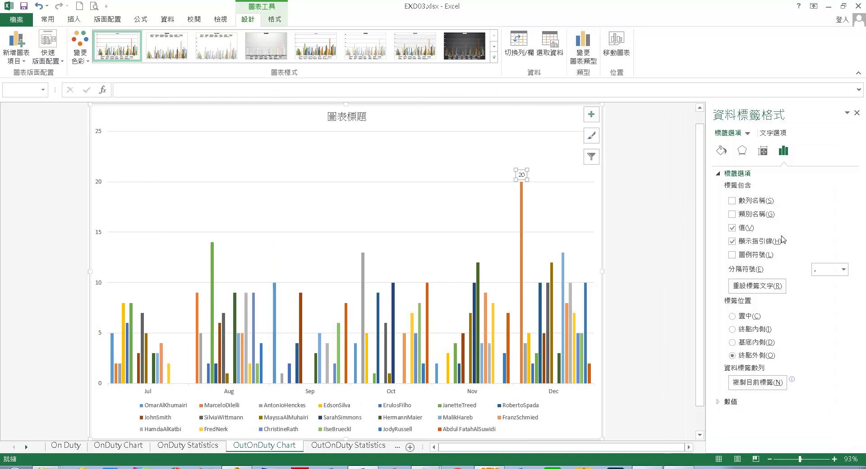
{"action": "left_click", "coordinate": [732, 201]}
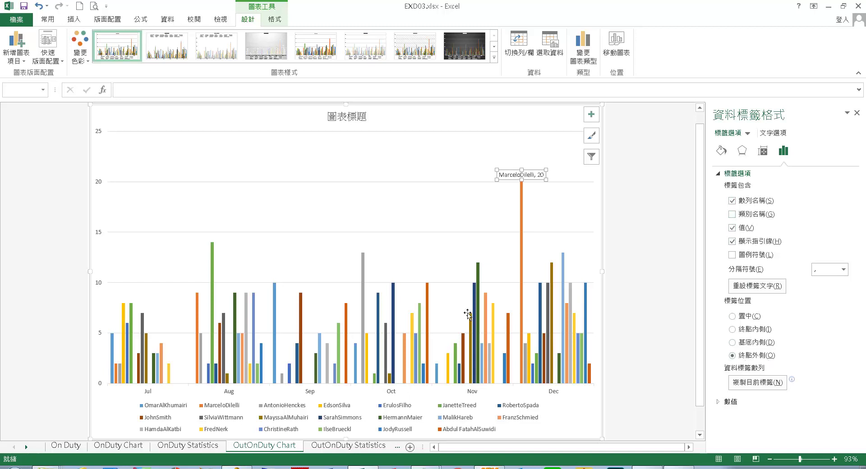
Label the grey series' peak bar with its series name and value 13.
{"action": "left_click", "coordinate": [365, 267]}
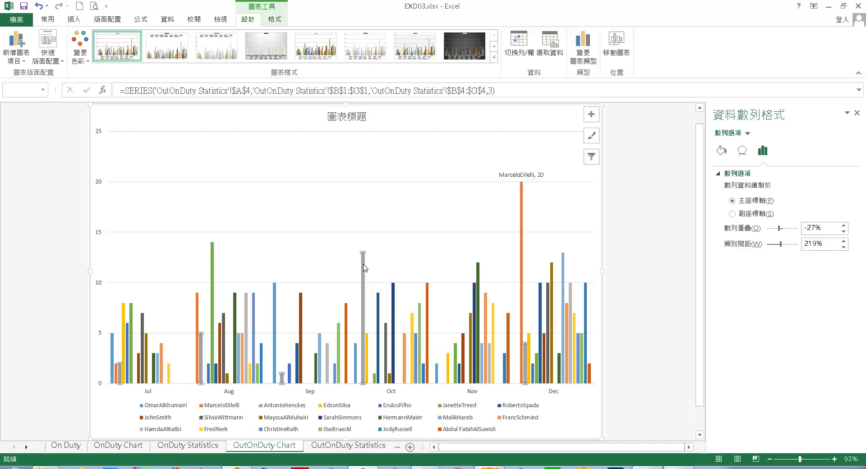
{"action": "left_click", "coordinate": [363, 267]}
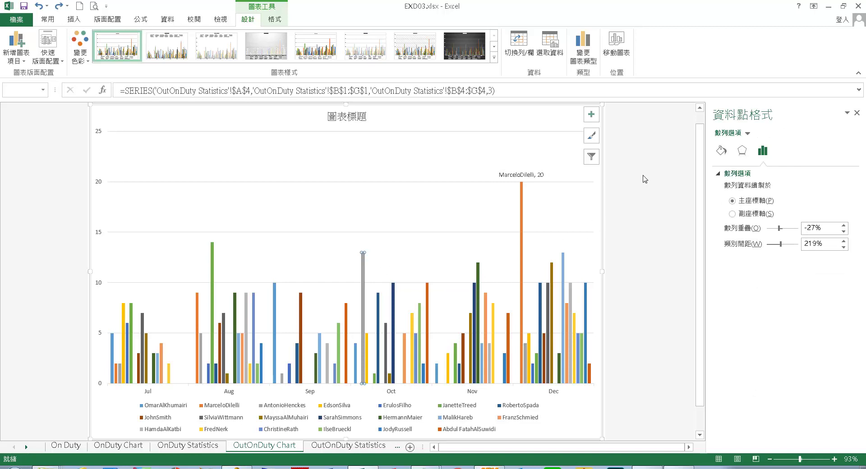
{"action": "left_click", "coordinate": [589, 117]}
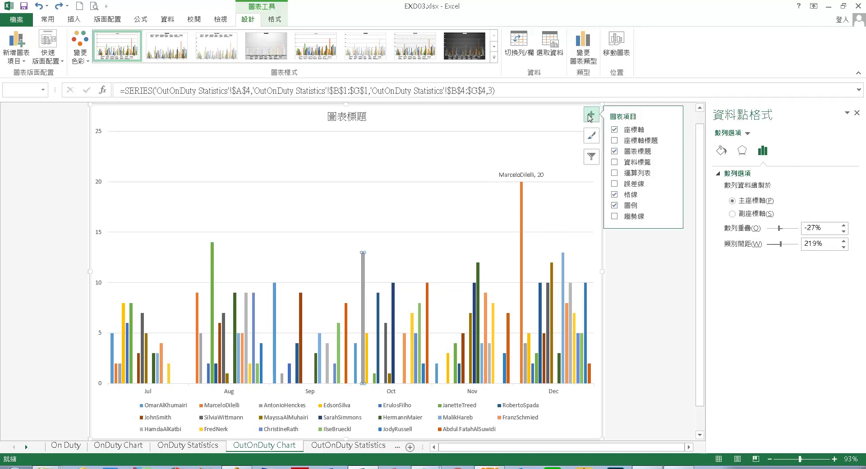
{"action": "left_click", "coordinate": [636, 164]}
{"action": "mouse_move", "coordinate": [672, 163]}
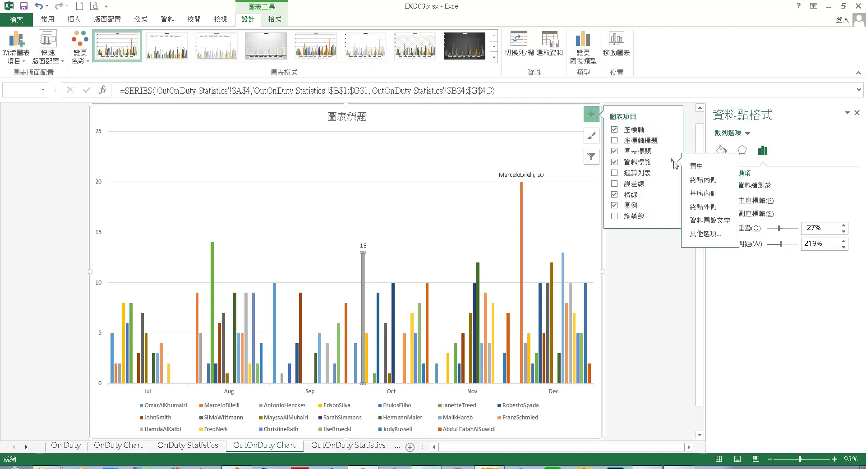
{"action": "left_click", "coordinate": [705, 234]}
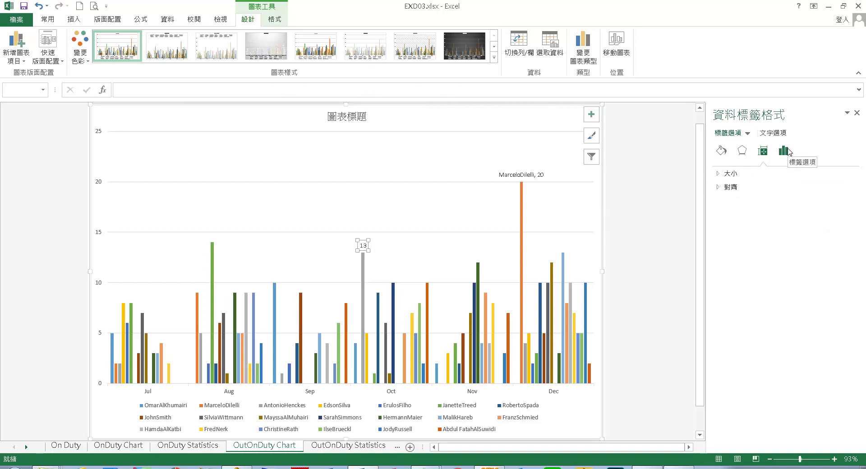
{"action": "left_click", "coordinate": [783, 150]}
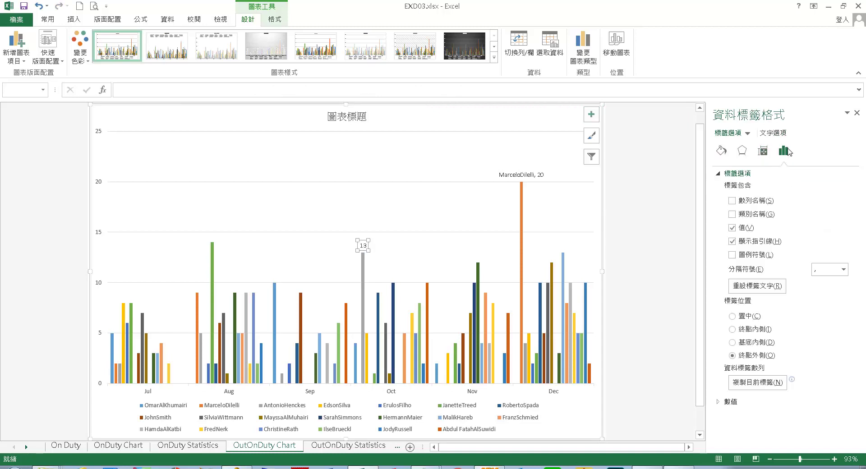
{"action": "left_click", "coordinate": [738, 203]}
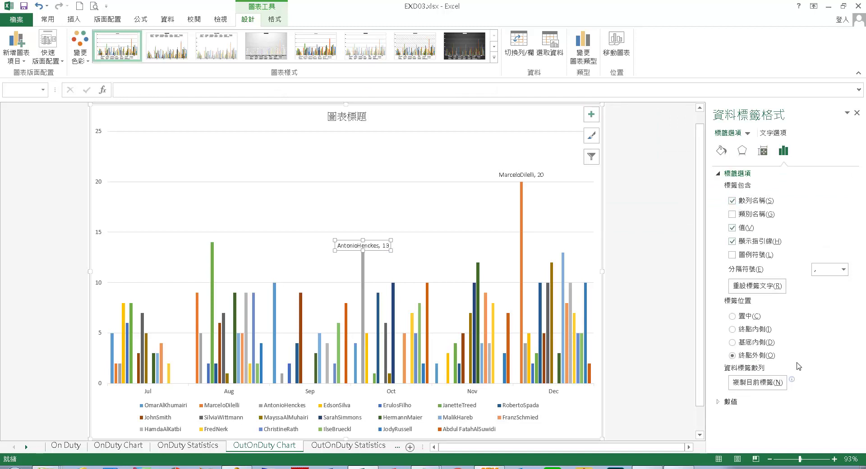
Label the green series' Aug peak bar with its series name and value 14.
{"action": "left_click", "coordinate": [213, 259]}
{"action": "left_click", "coordinate": [212, 260]}
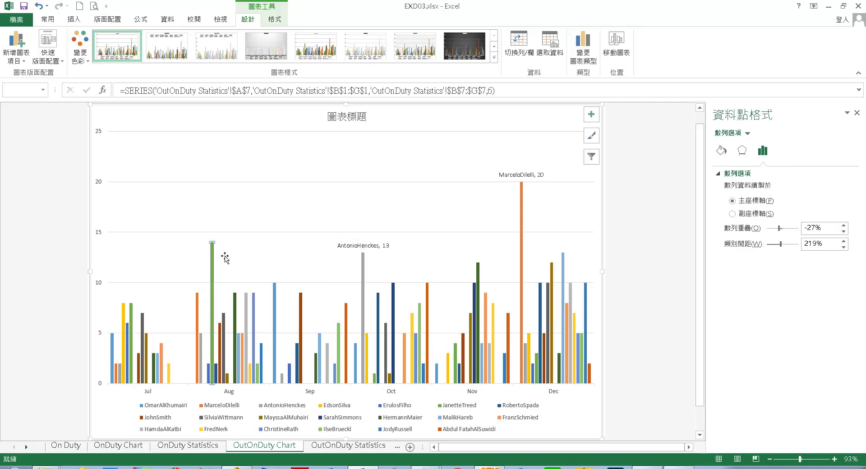
{"action": "left_click", "coordinate": [596, 118]}
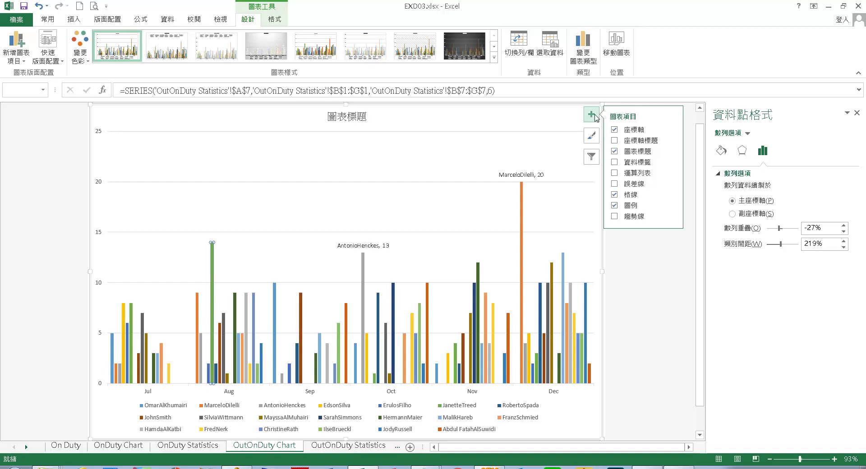
{"action": "left_click", "coordinate": [617, 163]}
{"action": "mouse_move", "coordinate": [672, 163]}
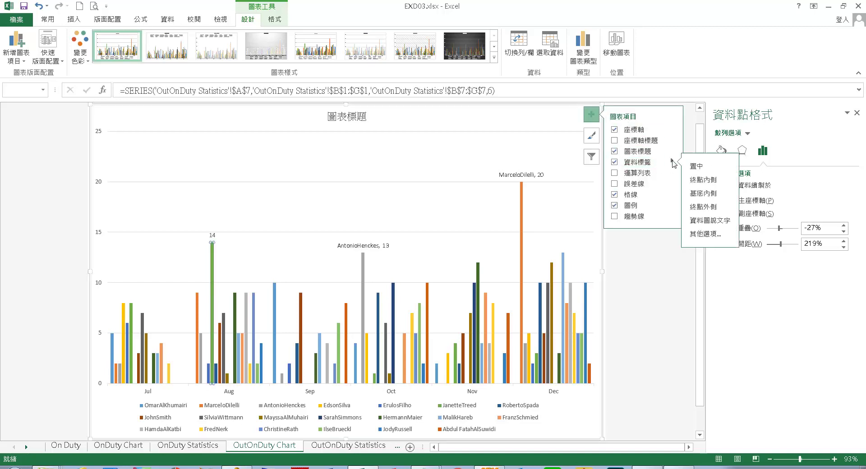
{"action": "left_click", "coordinate": [698, 233]}
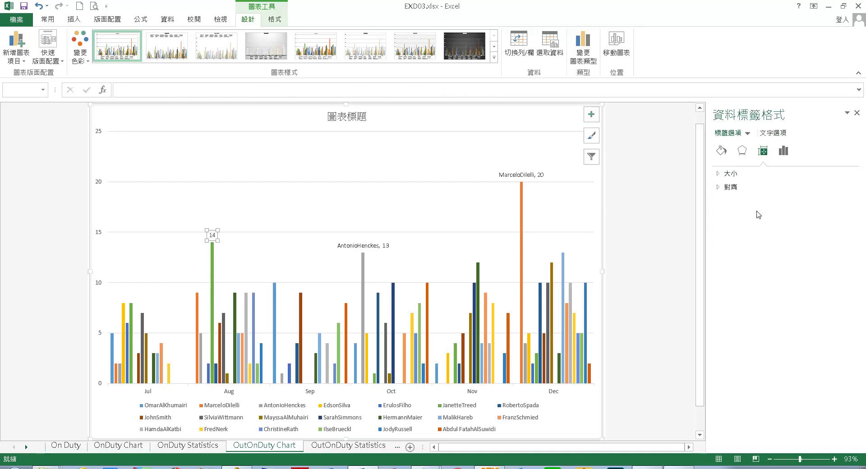
{"action": "left_click", "coordinate": [783, 152]}
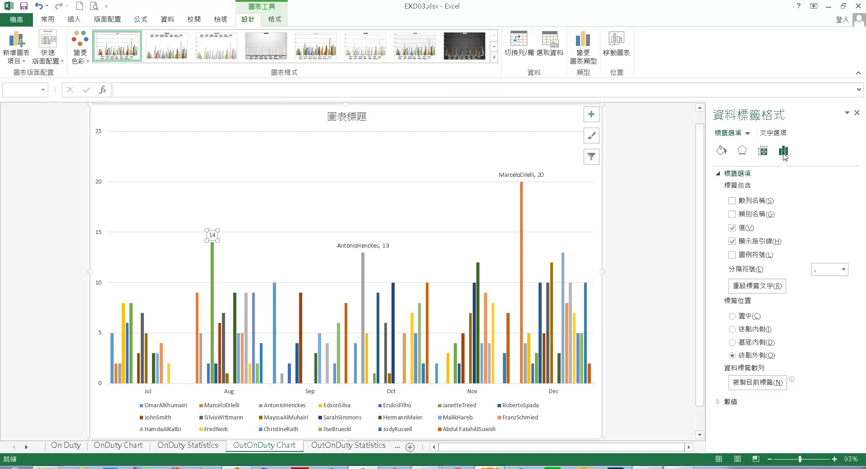
{"action": "left_click", "coordinate": [731, 201]}
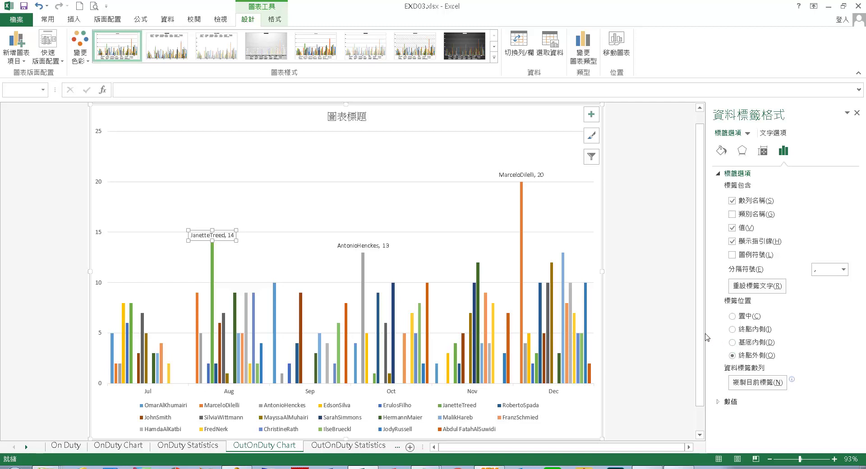
{"action": "mouse_move", "coordinate": [393, 318]}
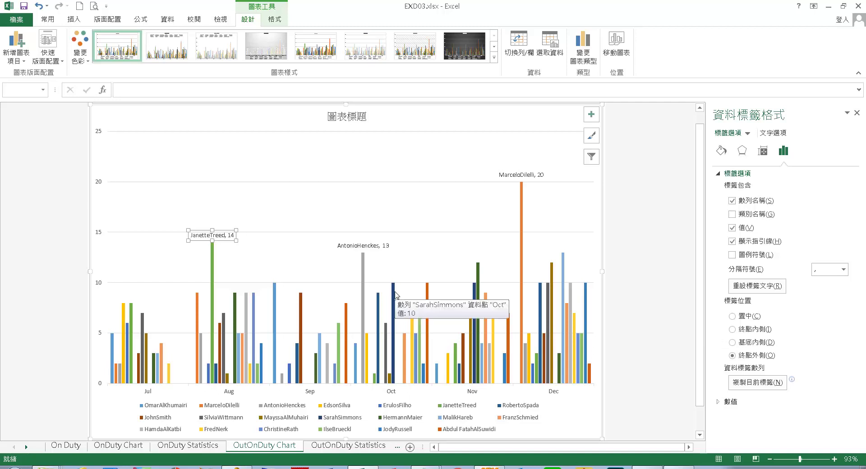
Change the column series overlap from -27% to 20% in Format Data Series.
{"action": "left_click", "coordinate": [393, 293]}
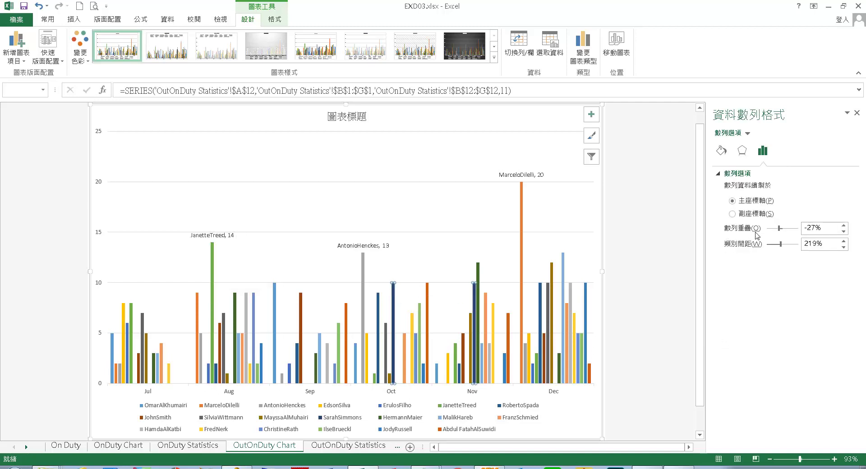
{"action": "left_click_drag", "start_coordinate": [828, 232], "coordinate": [792, 229]}
{"action": "type", "text": "20"}
{"action": "key", "text": "Return"}
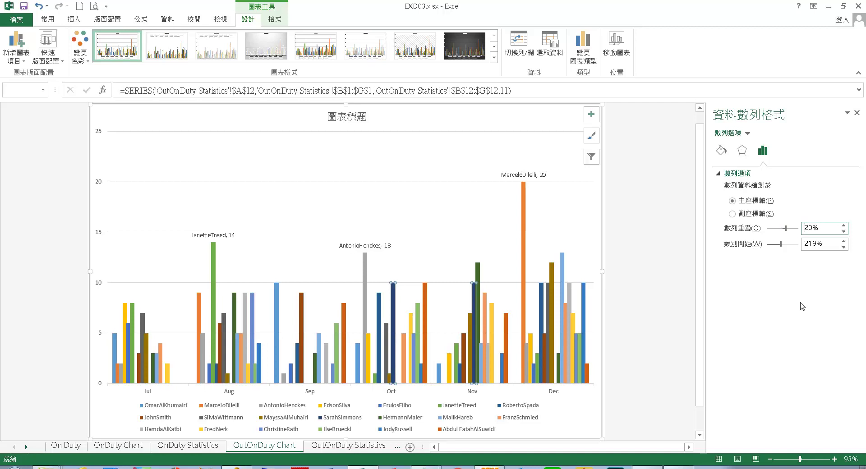
{"action": "left_click", "coordinate": [264, 446]}
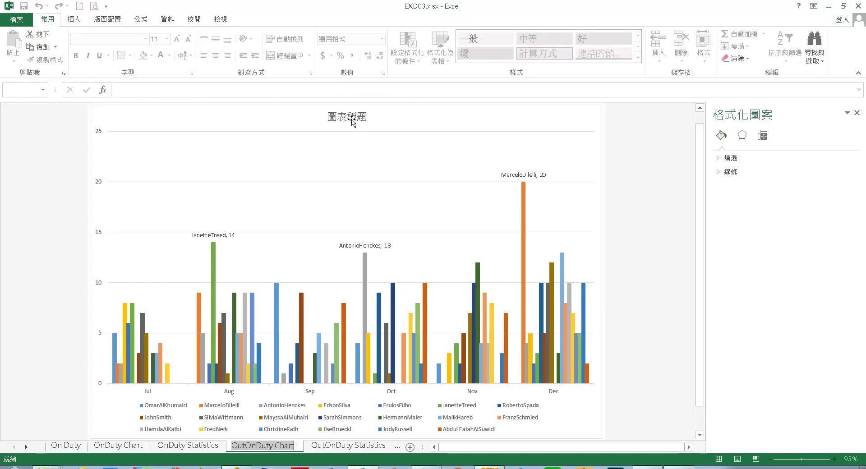
Replace the chart title placeholder with 'OutOnDuty Chart' through the formula bar.
{"action": "left_click", "coordinate": [350, 119]}
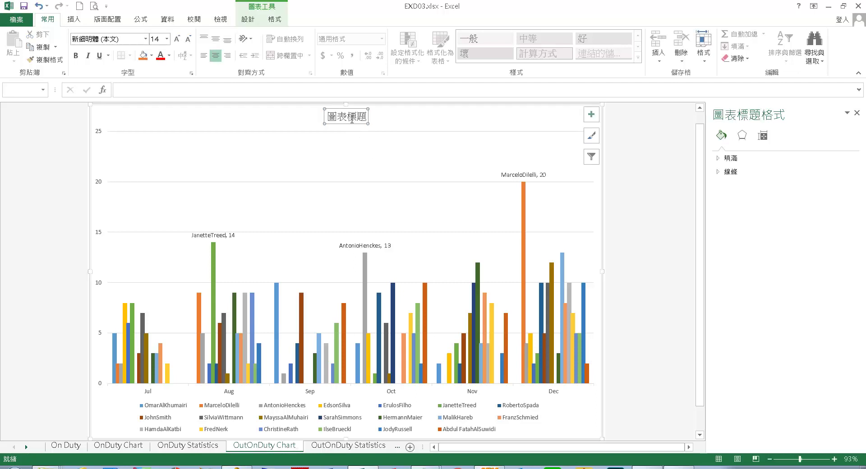
{"action": "left_click", "coordinate": [139, 92]}
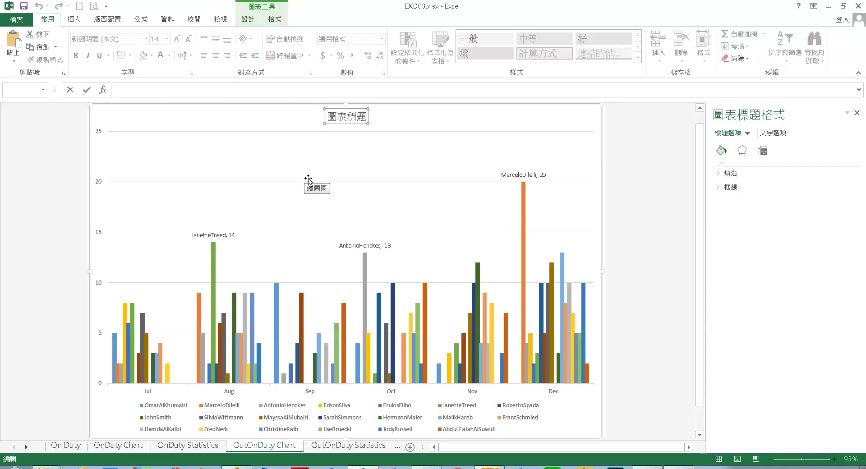
{"action": "type", "text": "OutOnDuty Chart"}
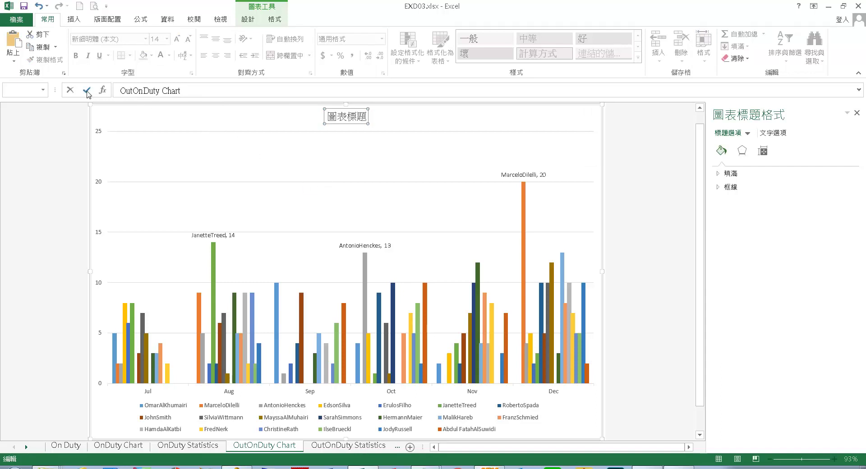
{"action": "left_click", "coordinate": [87, 90]}
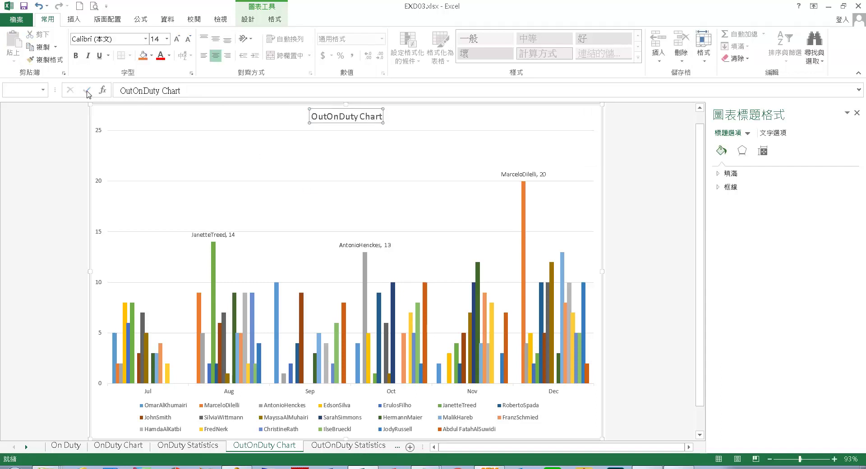
Save the workbook in the EX03 folder as EXA03.xlsx.
{"action": "left_click", "coordinate": [20, 21]}
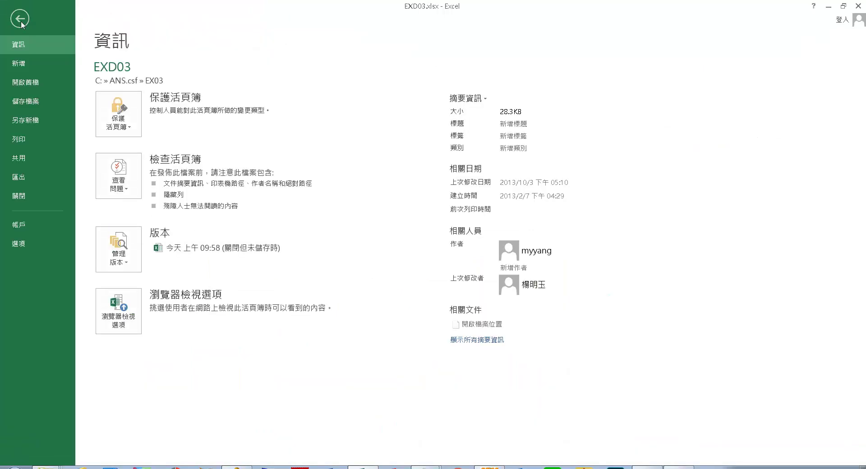
{"action": "left_click", "coordinate": [38, 121]}
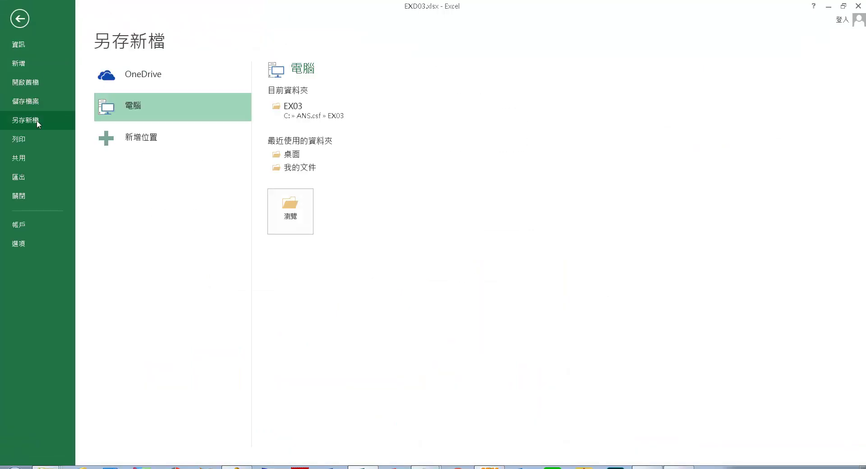
{"action": "left_click", "coordinate": [333, 122]}
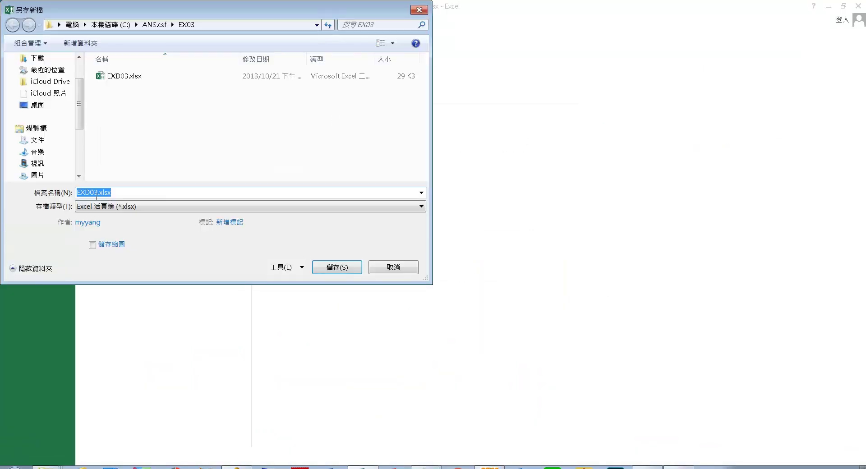
{"action": "left_click_drag", "start_coordinate": [89, 197], "coordinate": [86, 197]}
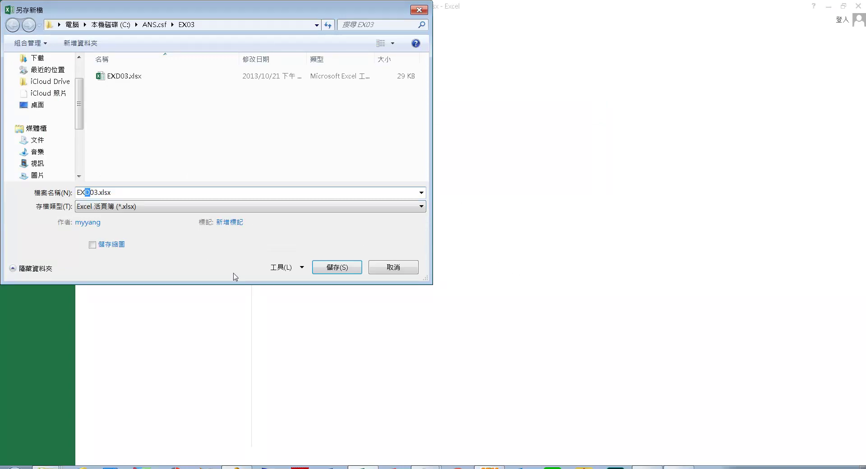
{"action": "type", "text": "A"}
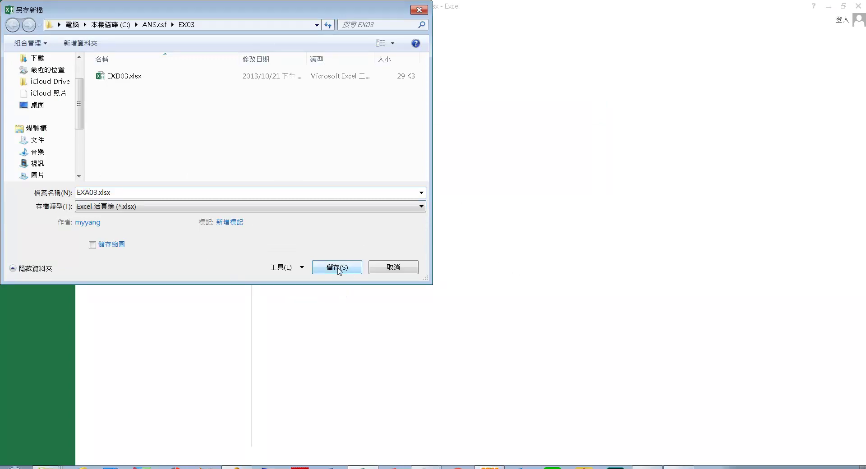
{"action": "left_click", "coordinate": [338, 268]}
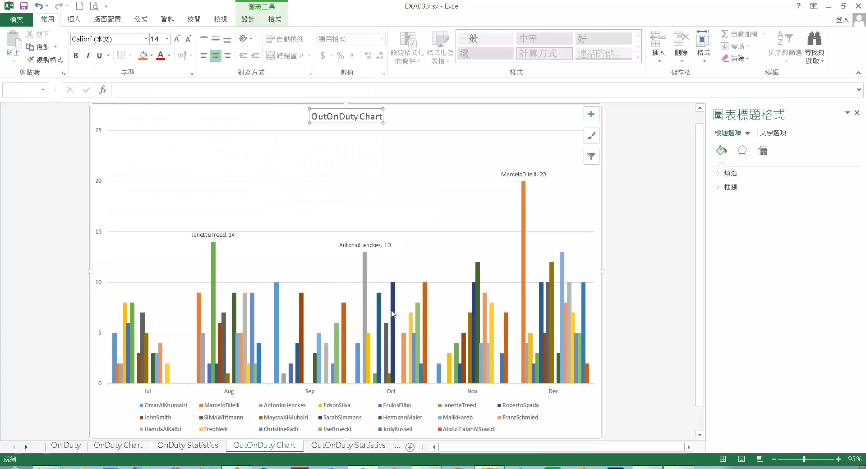
Close Excel and grade question 307 OnDuty Chart in the TQC system.
{"action": "key", "text": "alt+F4"}
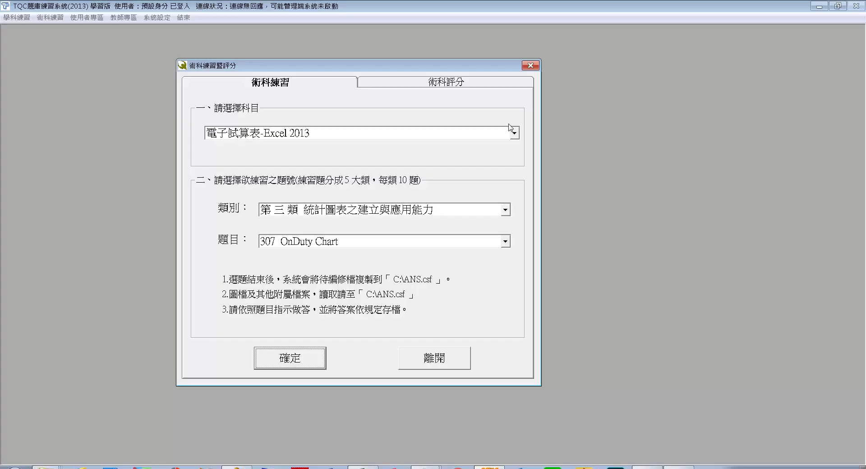
{"action": "left_click", "coordinate": [492, 85]}
{"action": "left_click", "coordinate": [317, 361]}
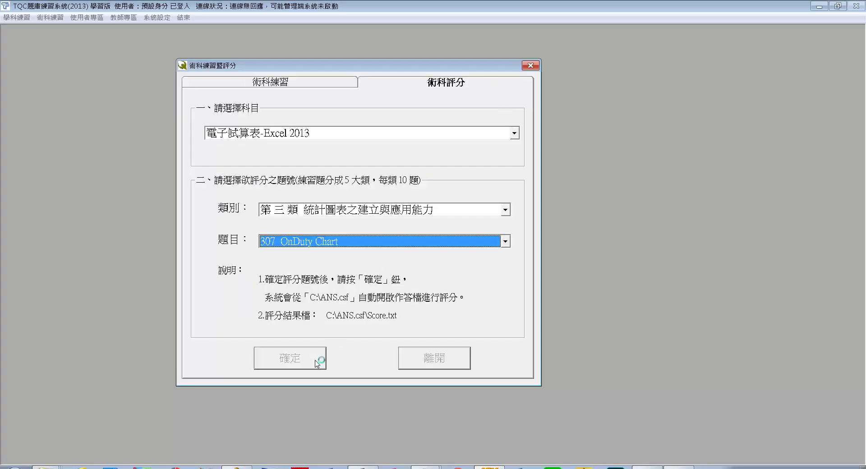